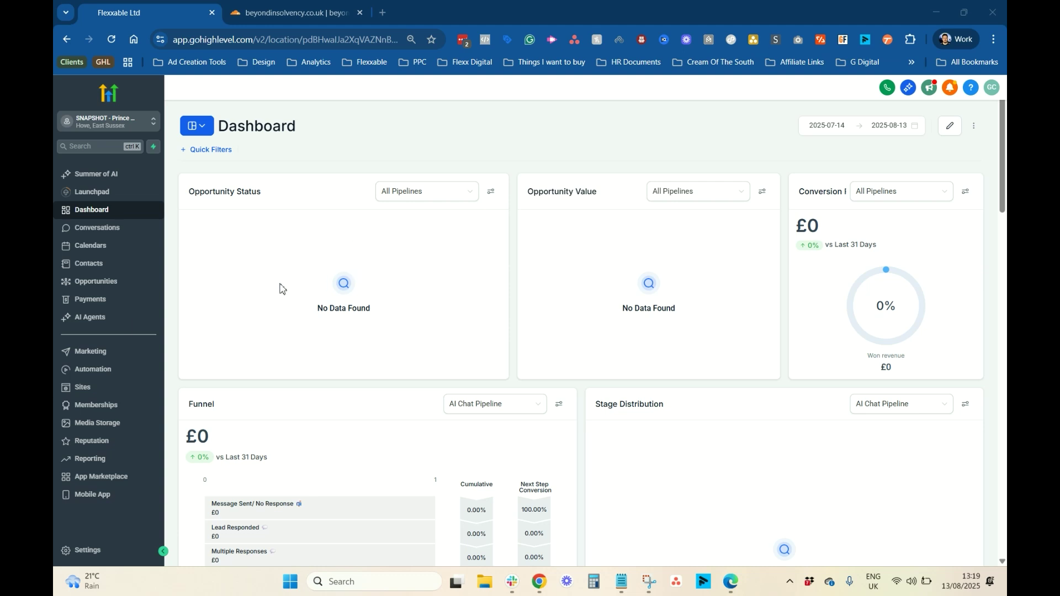
Step: Reach the sub-account's Domains settings, which show no connected domain yet
{"action": "left_click", "coordinate": [104, 552]}
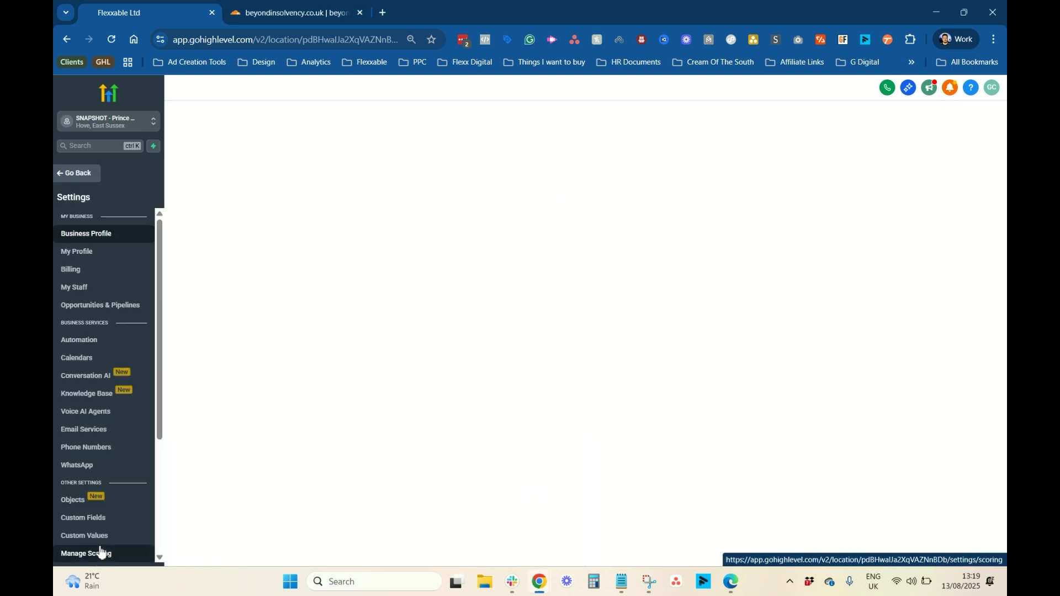
{"action": "scroll", "coordinate": [100, 397], "scroll_direction": "down", "scroll_amount": 1}
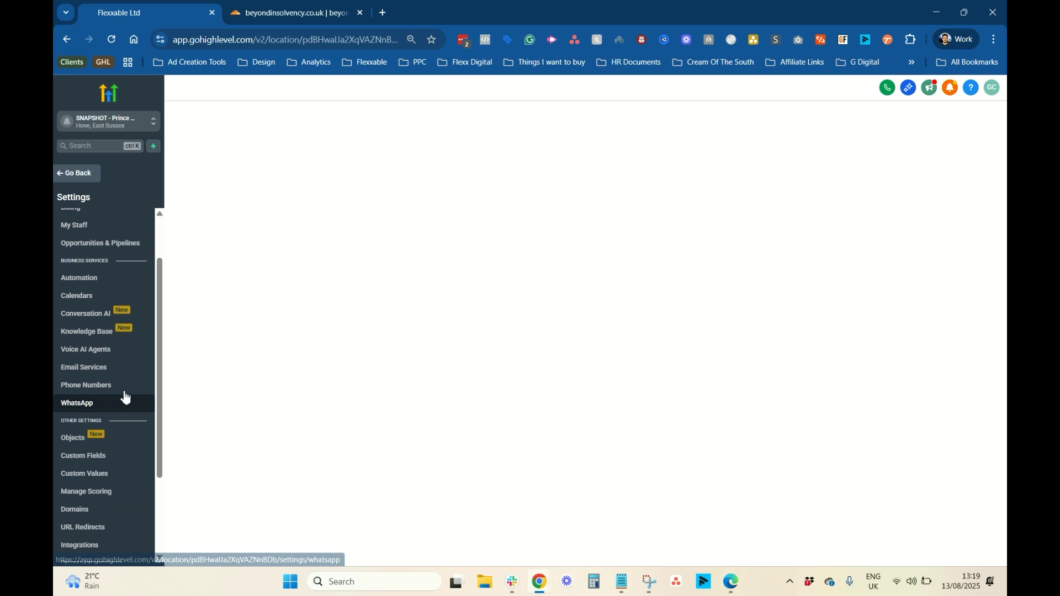
{"action": "scroll", "coordinate": [87, 381], "scroll_direction": "down", "scroll_amount": 2}
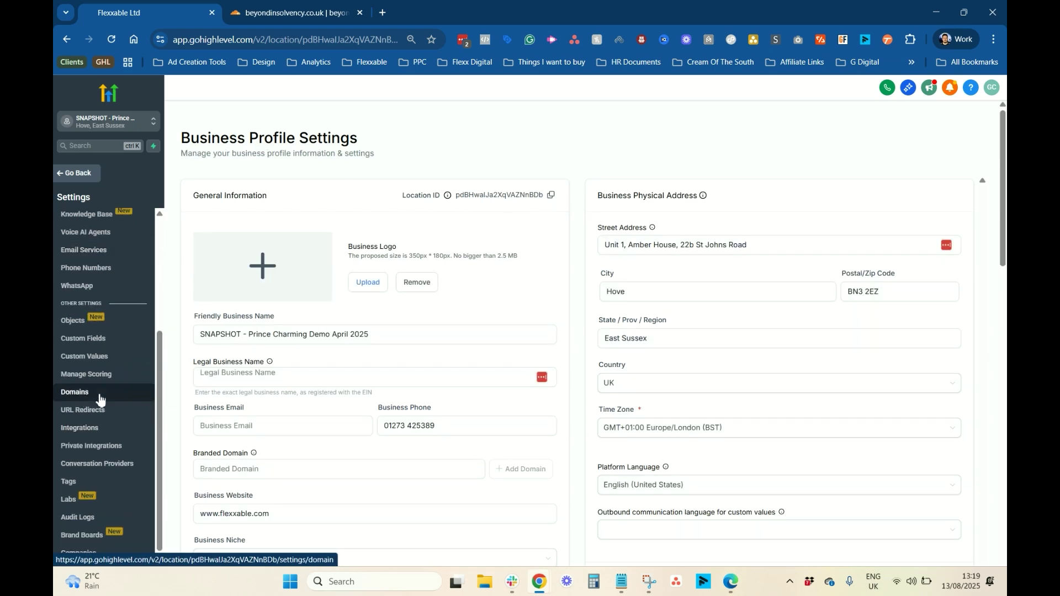
{"action": "left_click", "coordinate": [99, 398]}
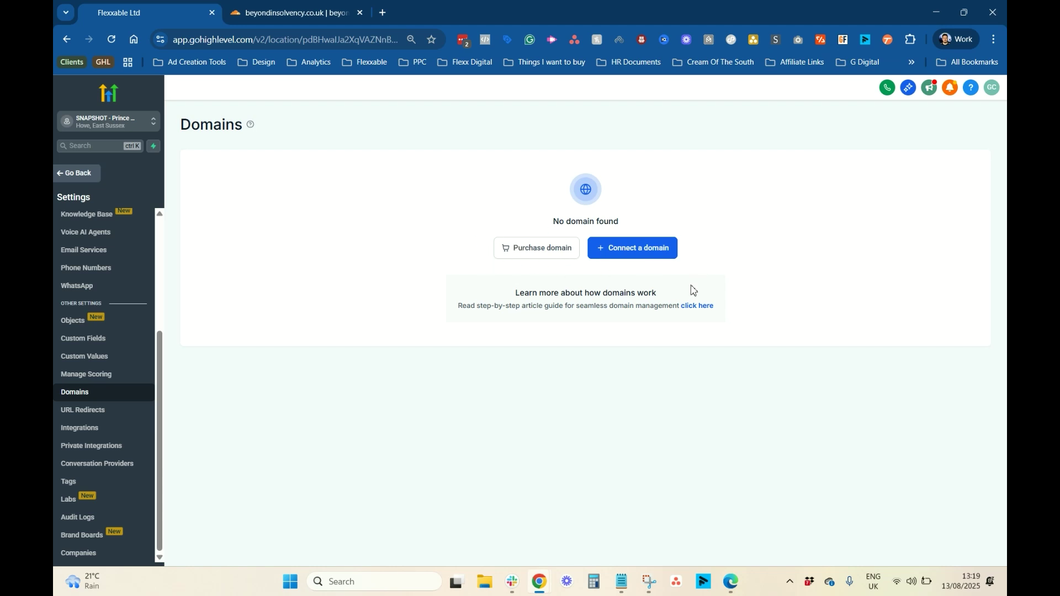
Step: Begin a Funnel/Website domain connection with go.beyondinsolvency.co.uk in the Domain field
{"action": "left_click", "coordinate": [640, 251]}
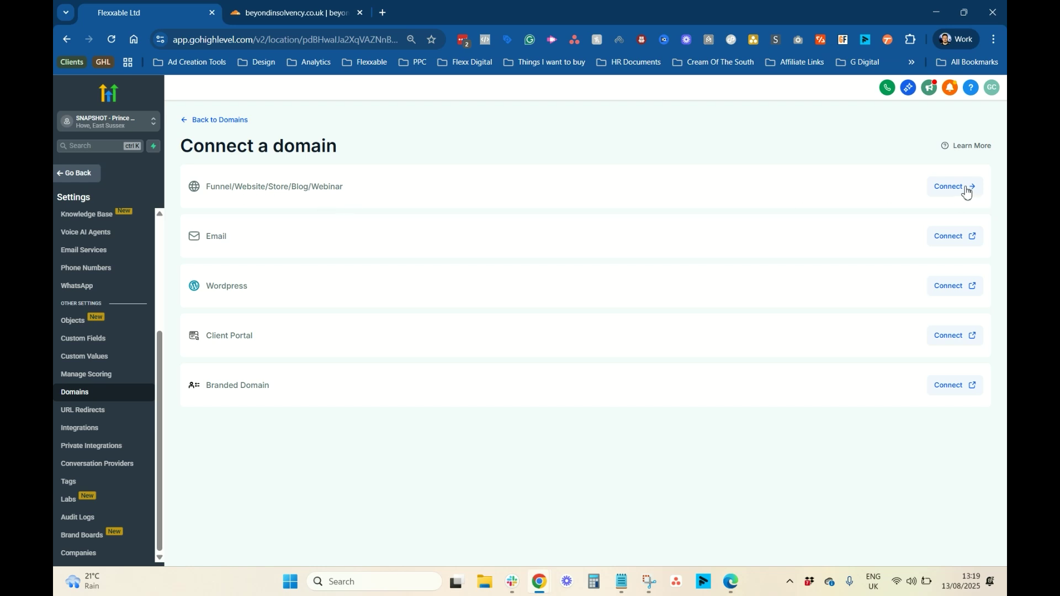
{"action": "left_click", "coordinate": [953, 186]}
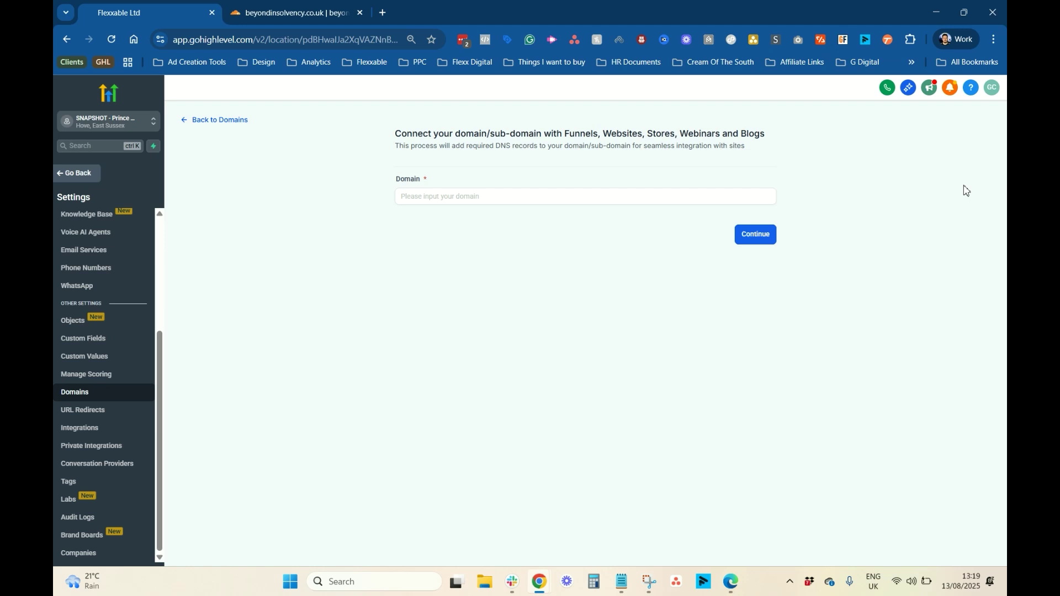
{"action": "left_click", "coordinate": [598, 195]}
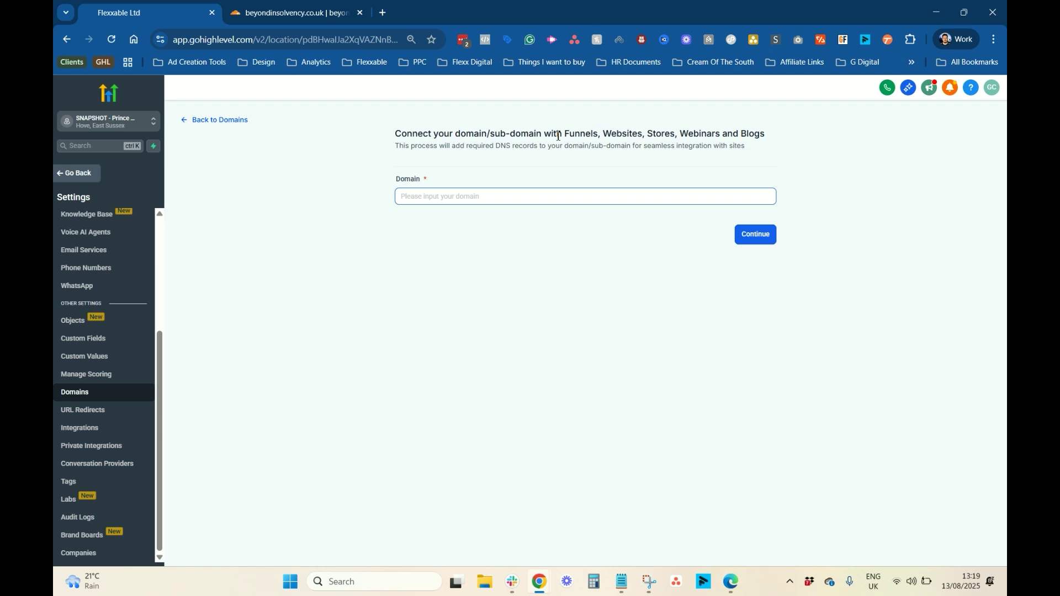
{"action": "type", "text": "go.beyondinsolvency.co.uk"}
{"action": "left_click_drag", "start_coordinate": [412, 197], "coordinate": [490, 195]}
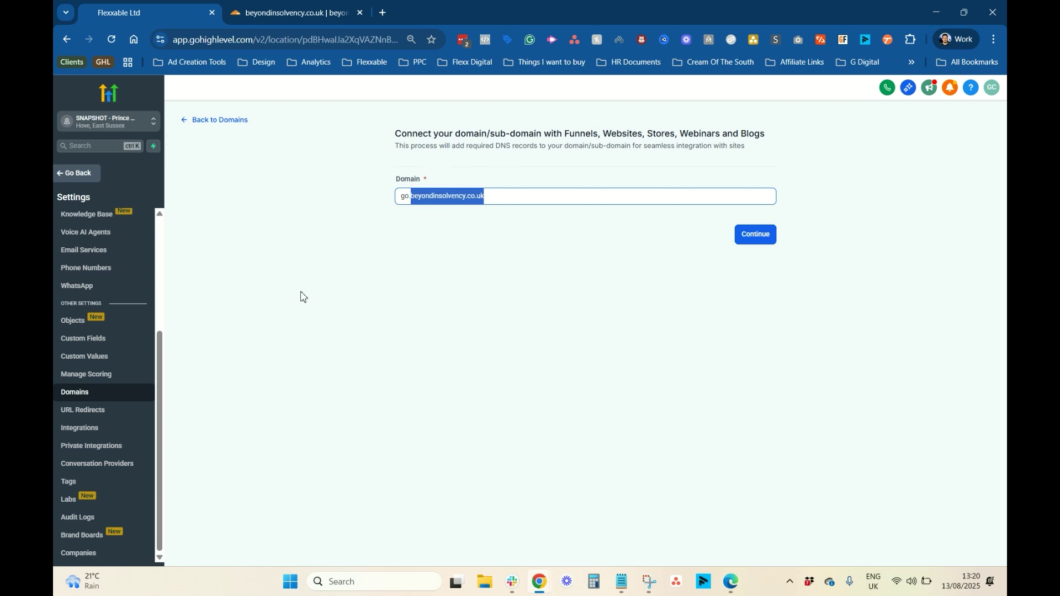
Step: Submit the subdomain and choose manual DNS setup, revealing the CNAME record with host go
{"action": "left_click", "coordinate": [765, 241]}
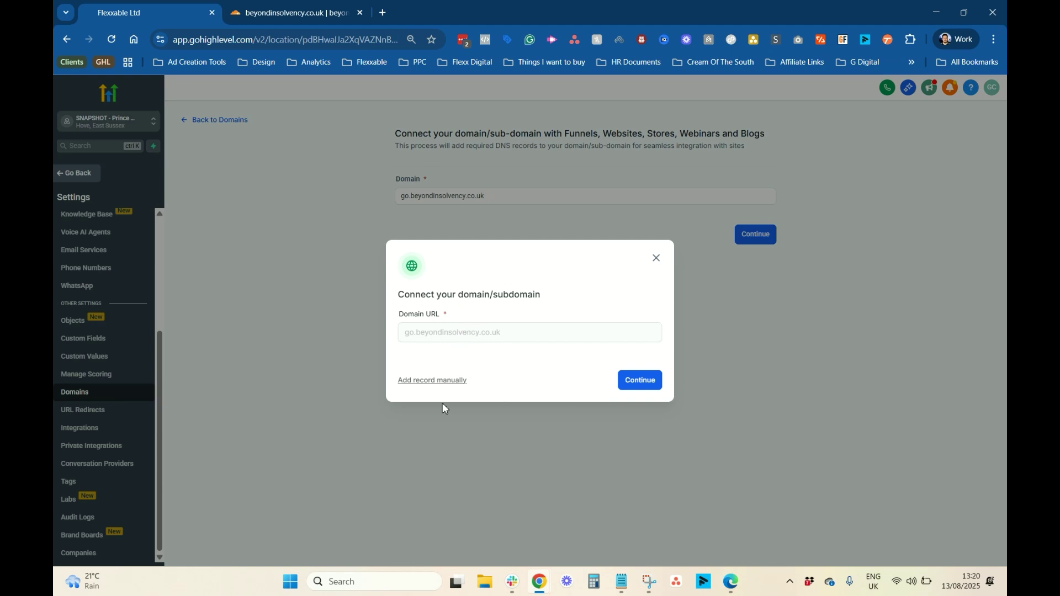
{"action": "left_click", "coordinate": [442, 382]}
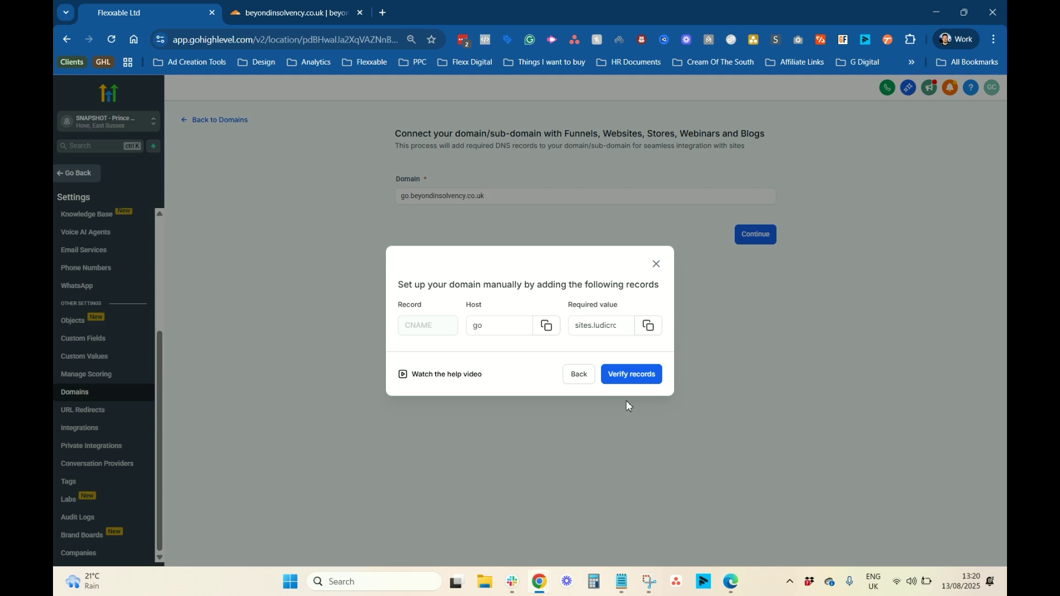
{"action": "left_click", "coordinate": [517, 320]}
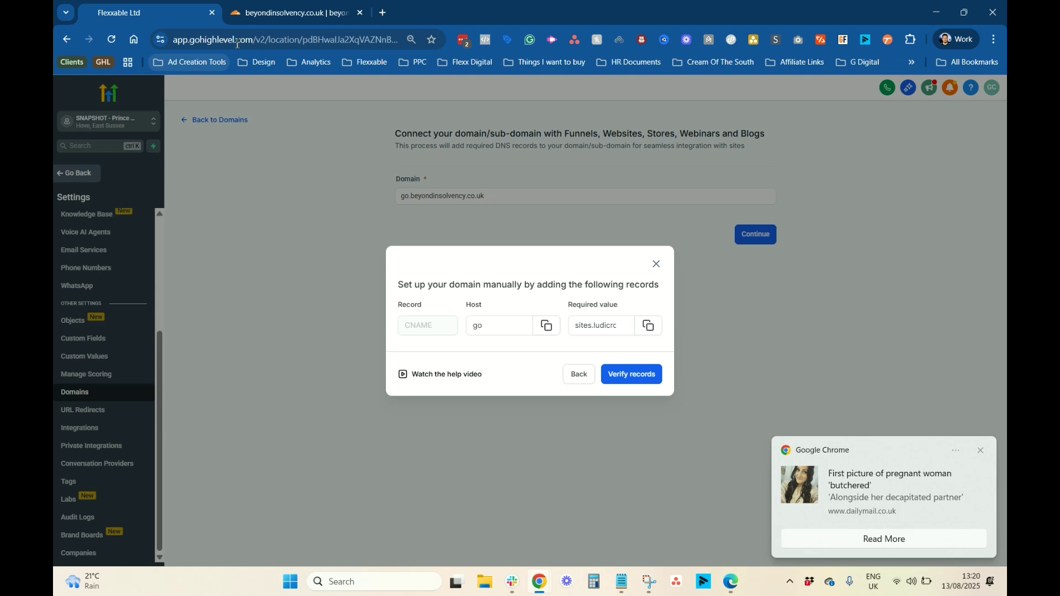
Step: View the Cloudflare DNS records list for beyondinsolvency.co.uk, then return to HighLevel's records dialog
{"action": "left_click", "coordinate": [305, 9]}
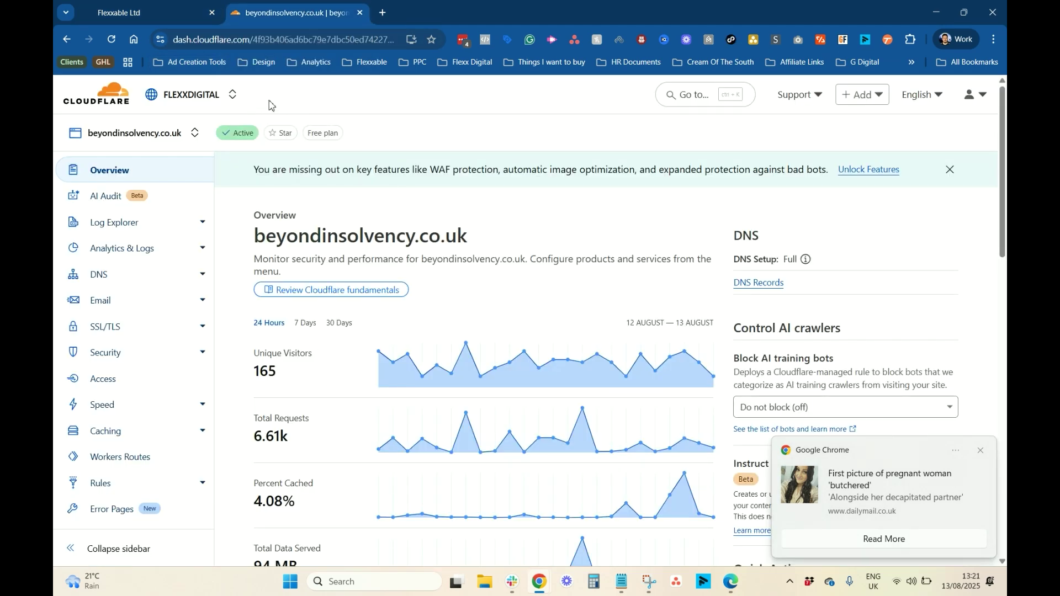
{"action": "left_click", "coordinate": [136, 277]}
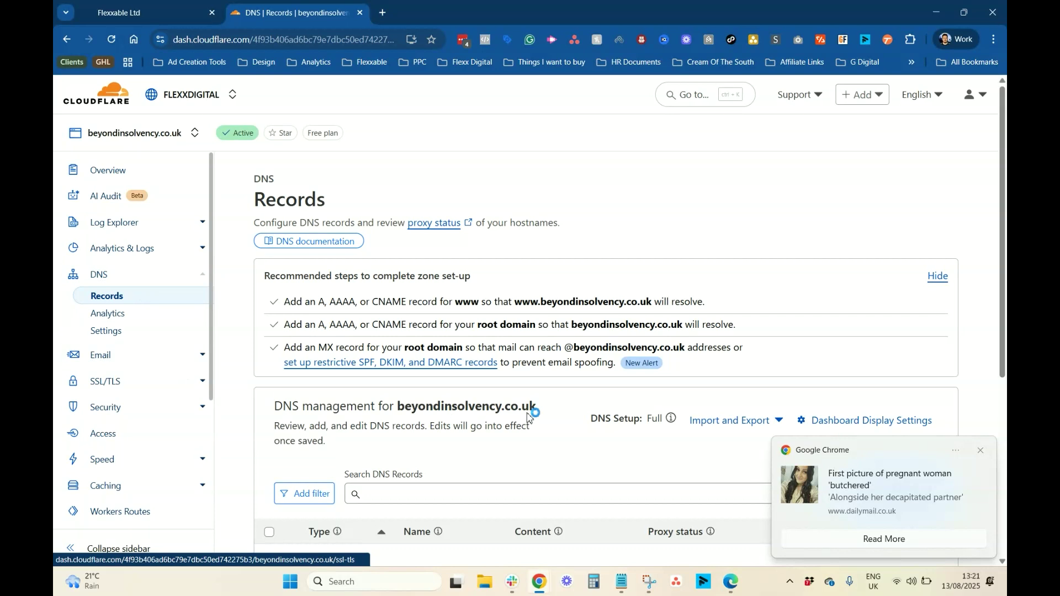
{"action": "scroll", "coordinate": [533, 407], "scroll_direction": "down", "scroll_amount": 4}
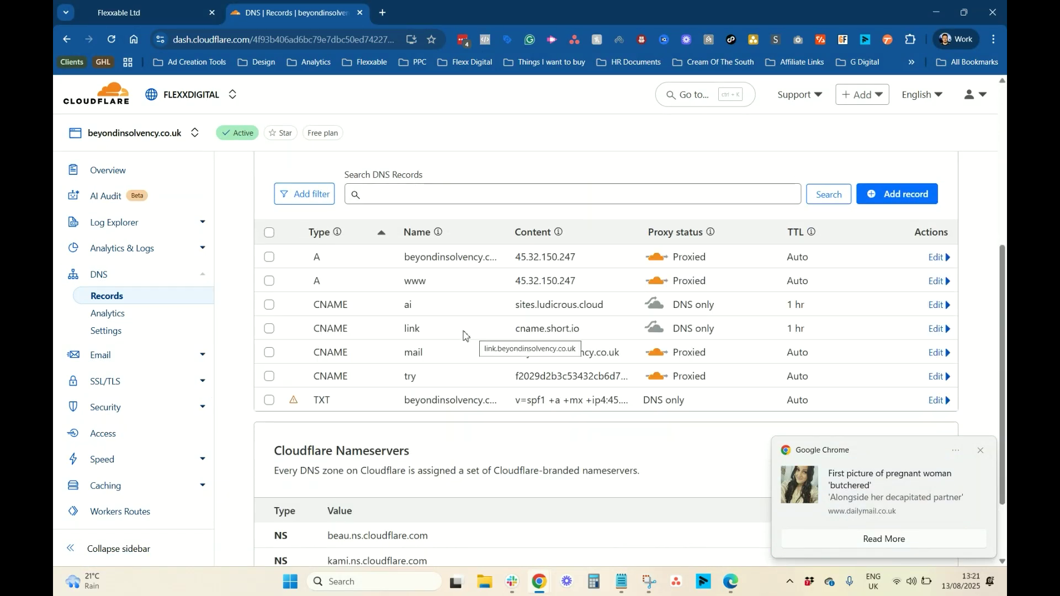
{"action": "left_click", "coordinate": [142, 10]}
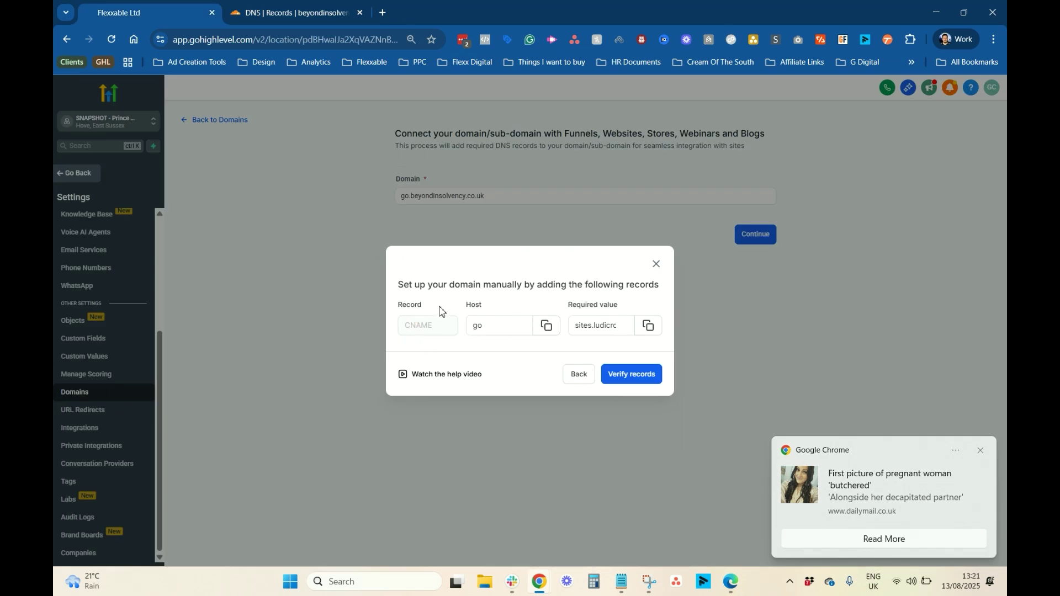
Step: Add a new Cloudflare CNAME record named go, copied from HighLevel's host value
{"action": "left_click", "coordinate": [365, 10]}
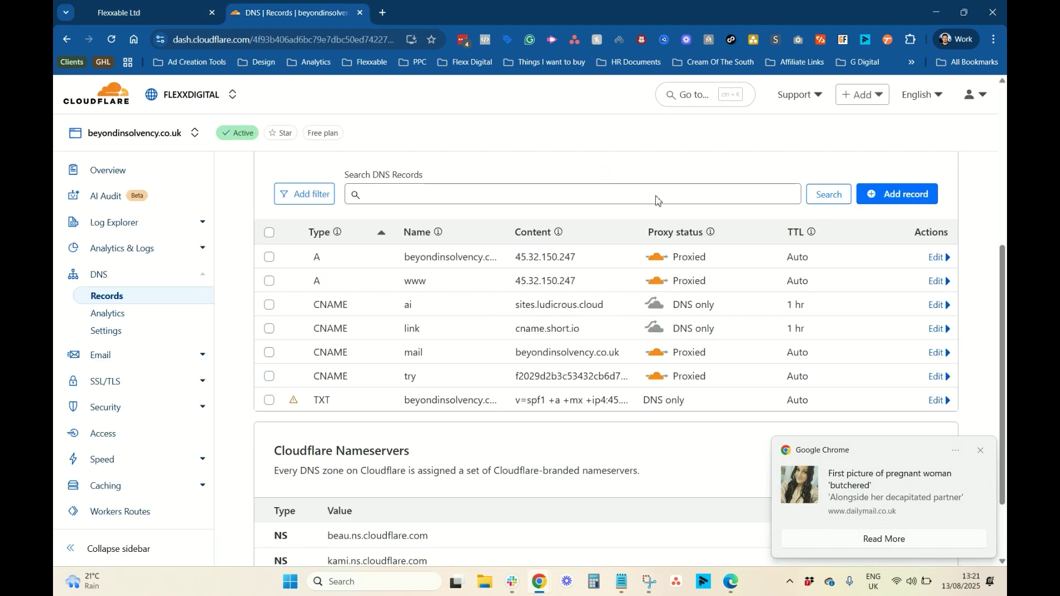
{"action": "left_click", "coordinate": [891, 191]}
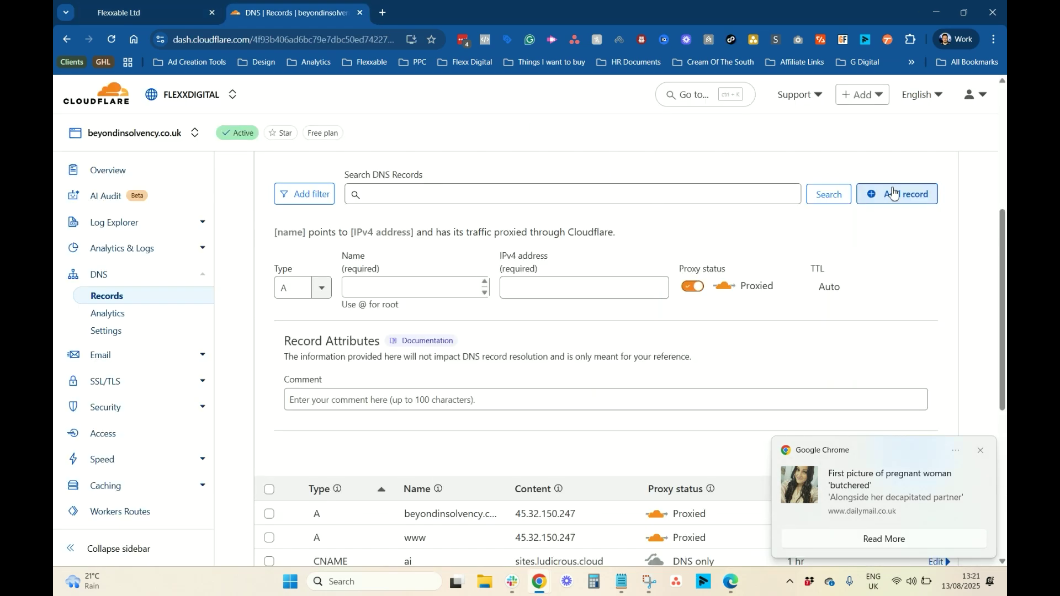
{"action": "left_click", "coordinate": [299, 286]}
{"action": "left_click", "coordinate": [304, 402]}
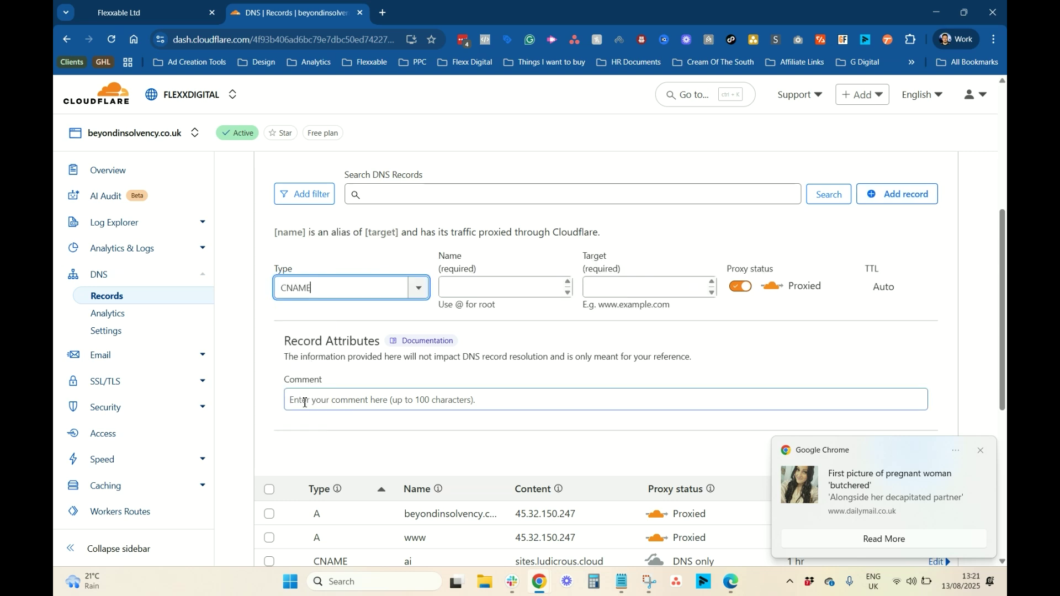
{"action": "left_click", "coordinate": [200, 10]}
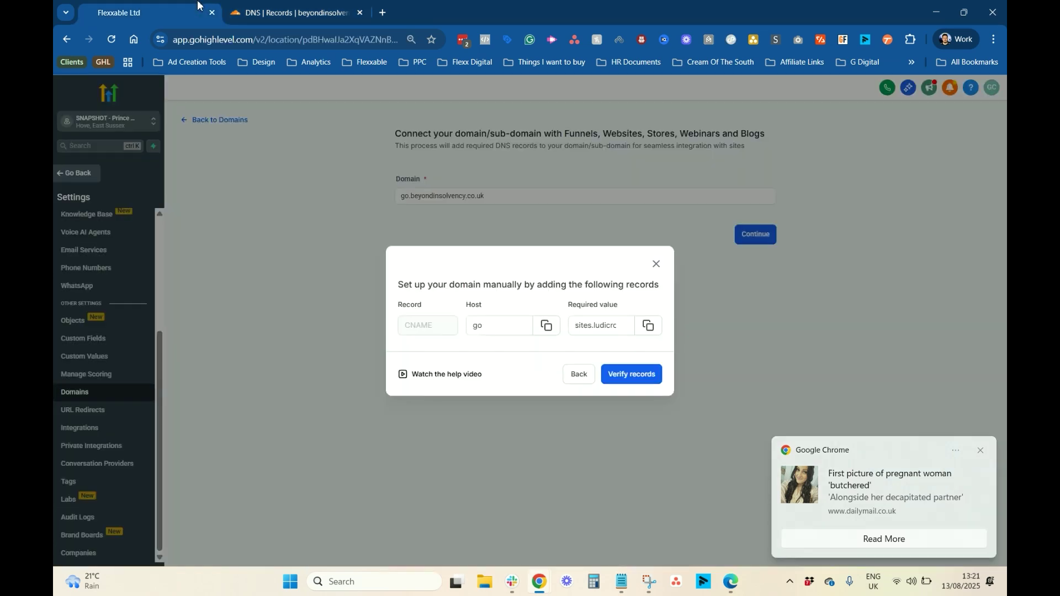
{"action": "left_click", "coordinate": [547, 326]}
{"action": "key", "text": "ctrl+Tab"}
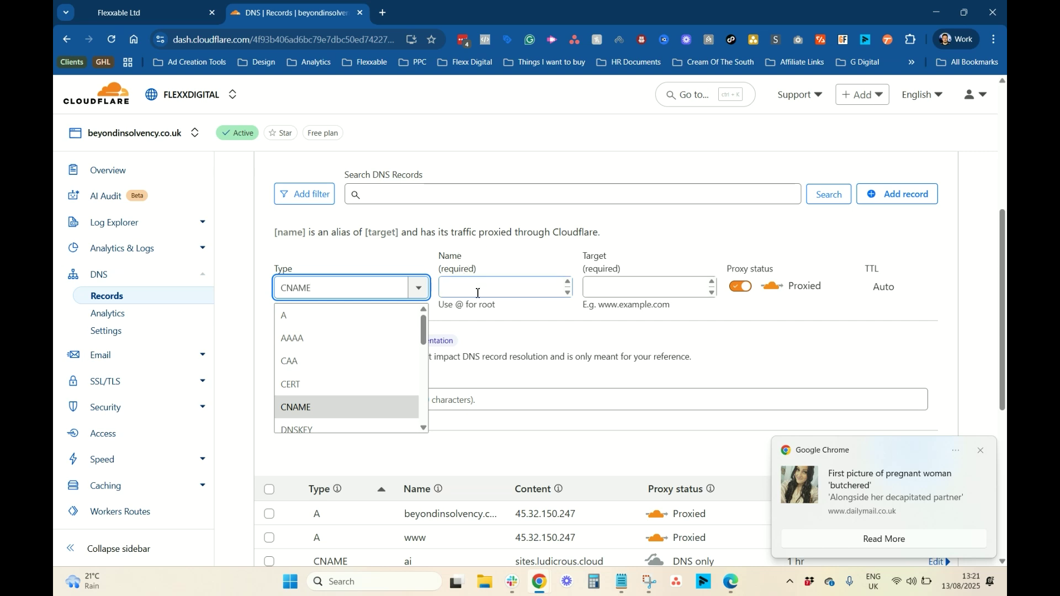
{"action": "left_click", "coordinate": [477, 292]}
{"action": "key", "text": "ctrl+v"}
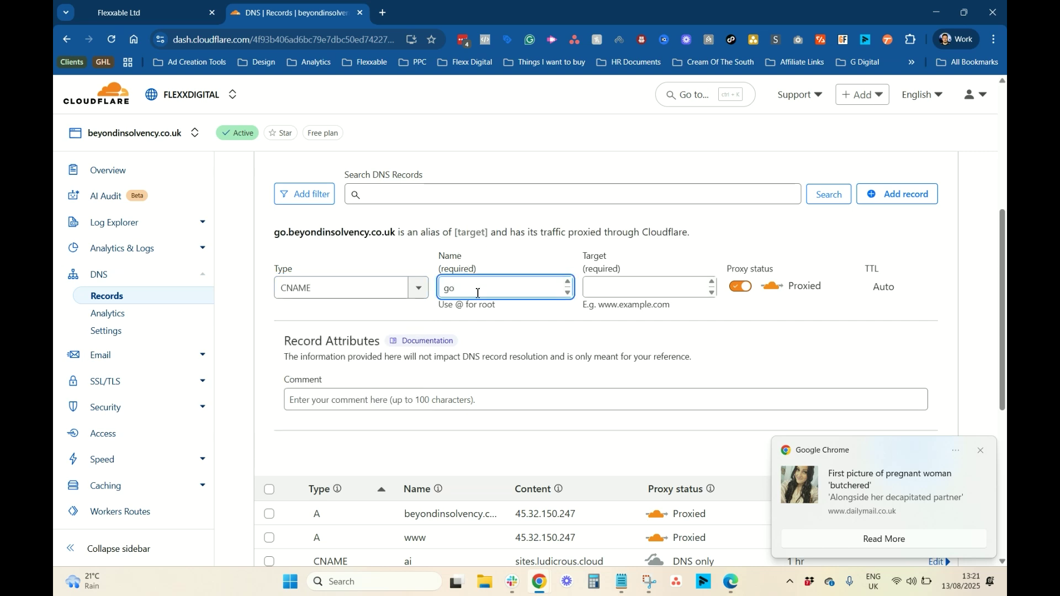
Step: Set its target to sites.ludicrous.cloud, switch to DNS only, and save the record
{"action": "left_click", "coordinate": [191, 5]}
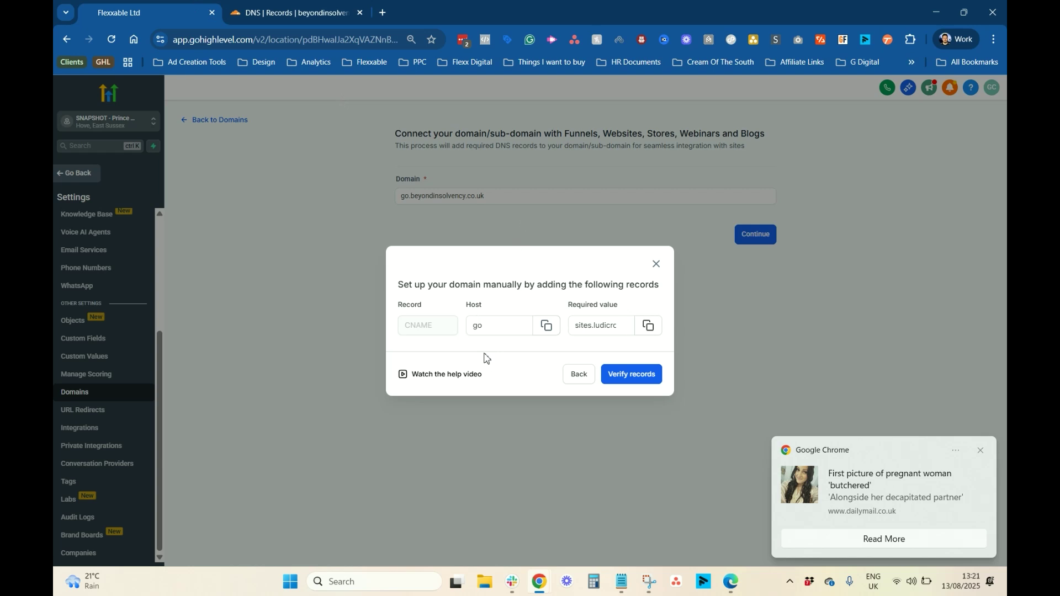
{"action": "left_click", "coordinate": [650, 326]}
{"action": "left_click", "coordinate": [339, 10]}
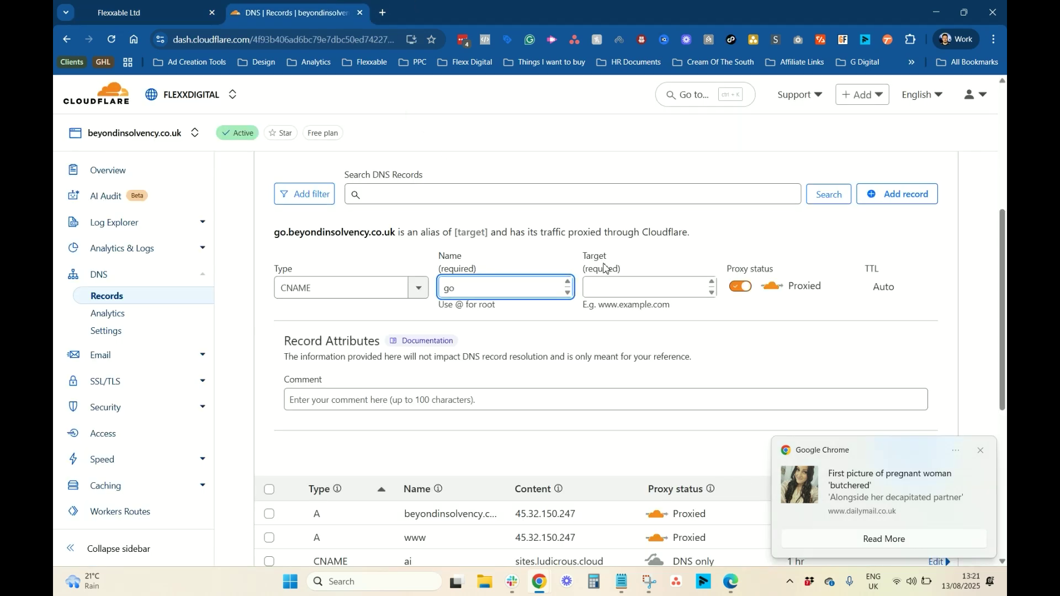
{"action": "left_click", "coordinate": [612, 288]}
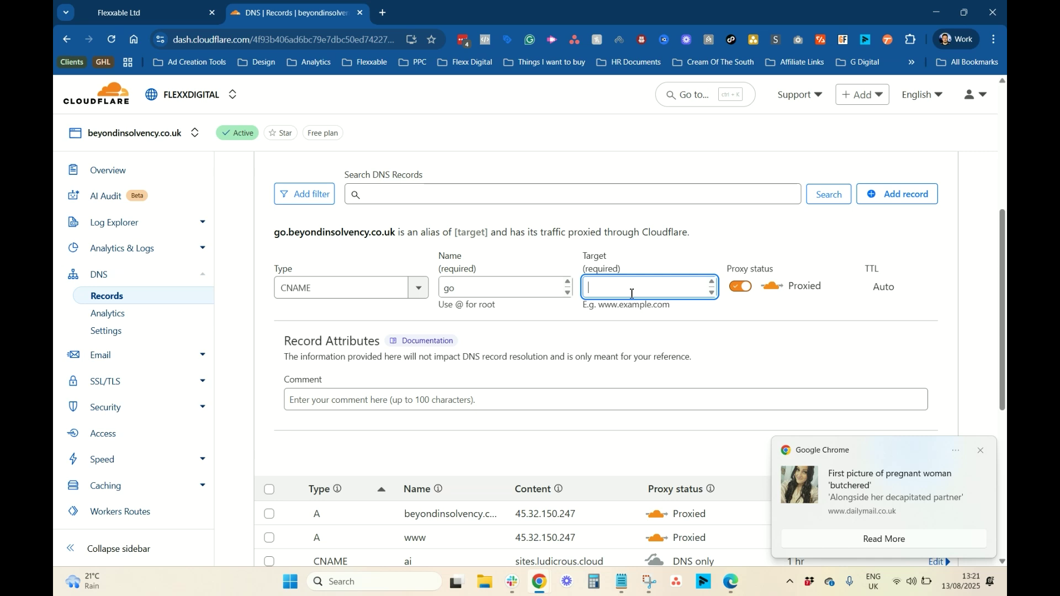
{"action": "key", "text": "ctrl+v"}
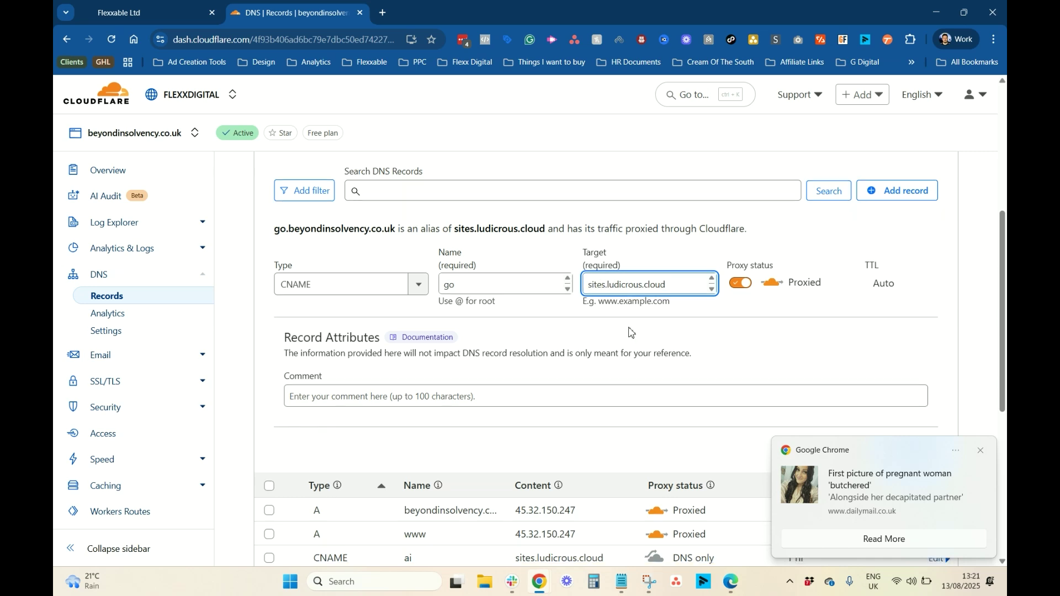
{"action": "scroll", "coordinate": [617, 290], "scroll_direction": "down", "scroll_amount": 1}
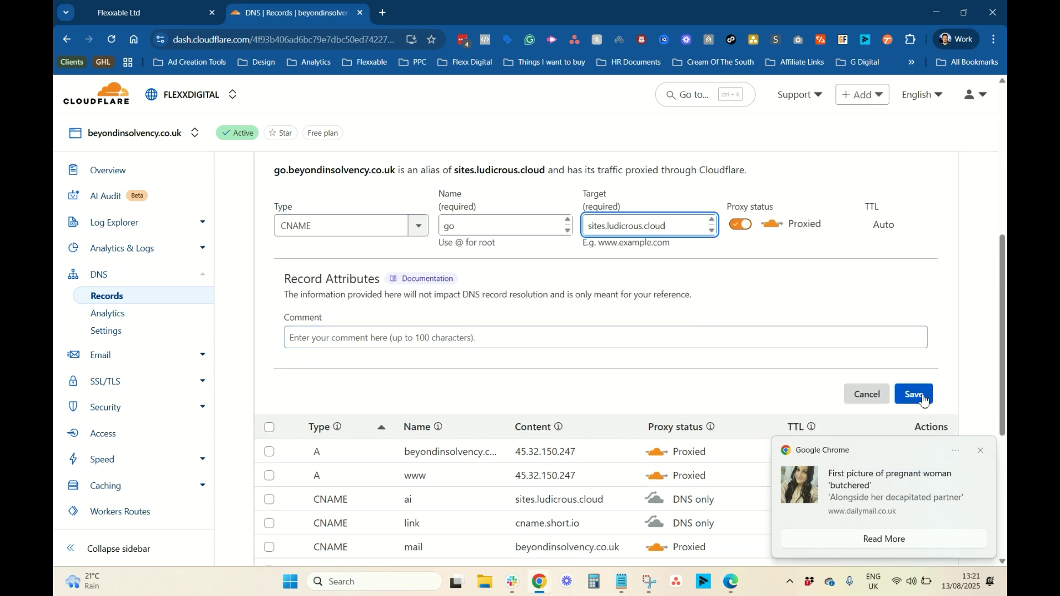
{"action": "left_click", "coordinate": [741, 225]}
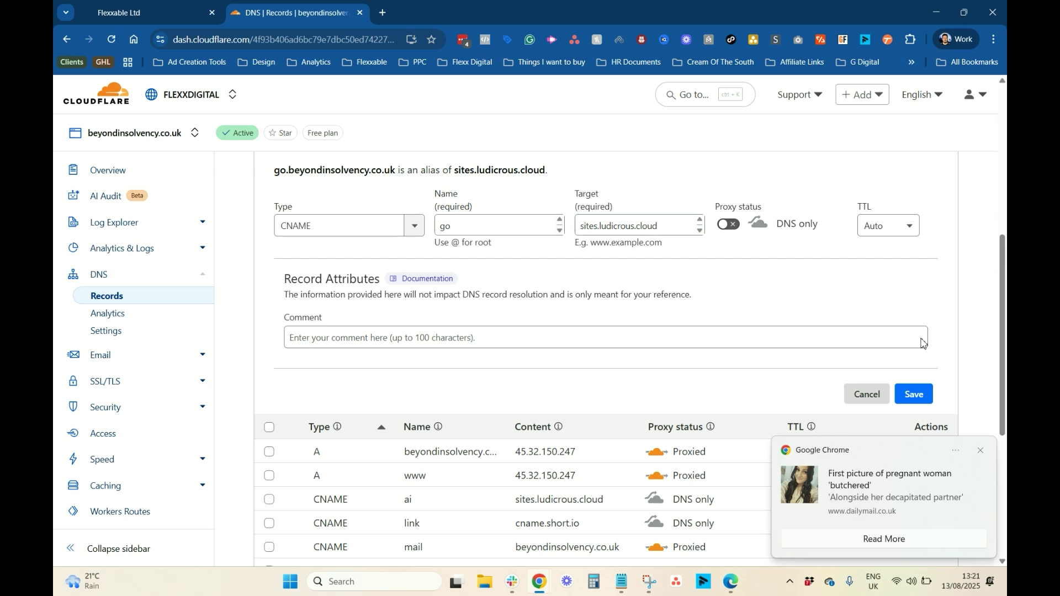
{"action": "left_click", "coordinate": [911, 395]}
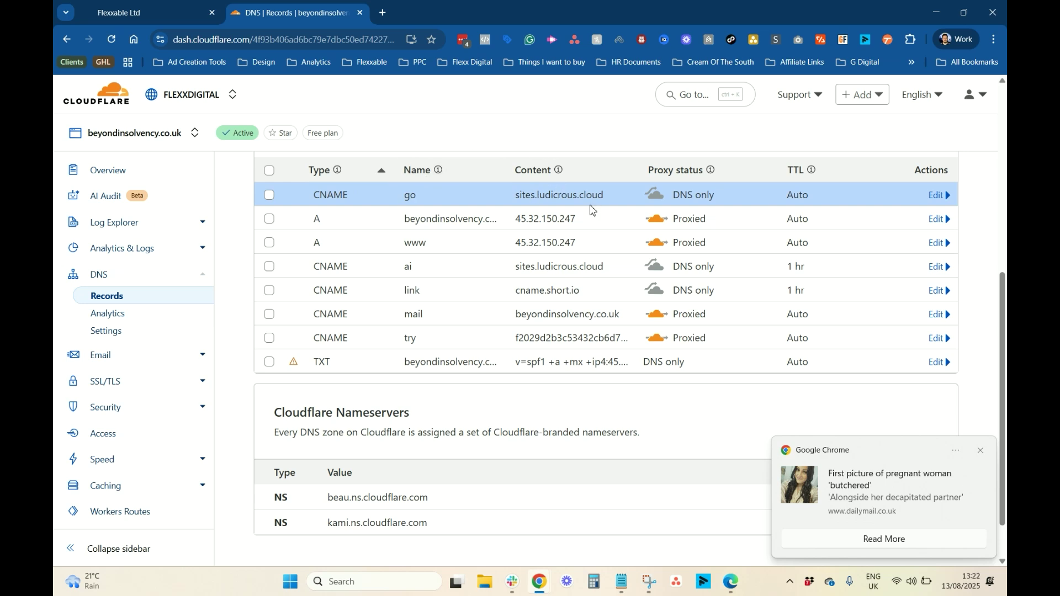
Step: Verify the DNS records in HighLevel so go.beyondinsolvency.co.uk can connect to a product
{"action": "left_click", "coordinate": [179, 23]}
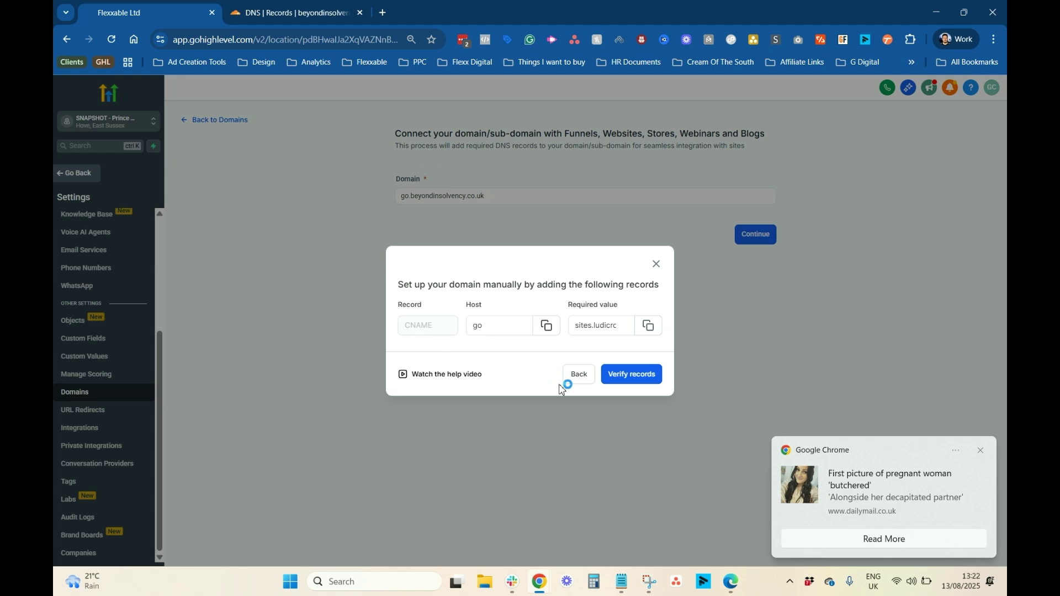
{"action": "left_click", "coordinate": [631, 374]}
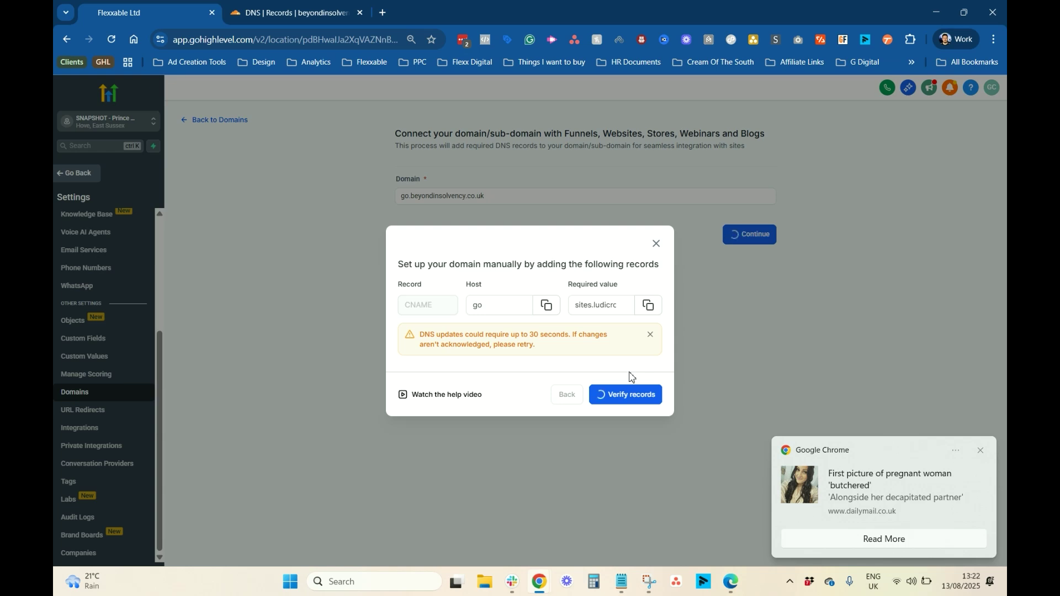
{"action": "left_click", "coordinate": [980, 451]}
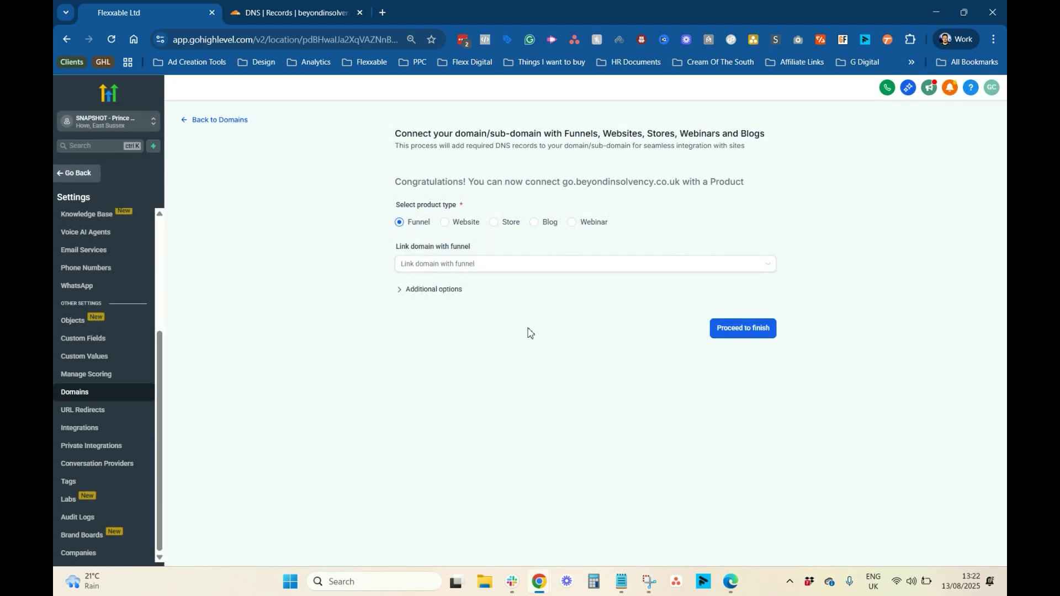
Step: Link the domain to Sleeping Beauty Funnel with Sleeping Beauty Form Page as default page
{"action": "left_click", "coordinate": [444, 266]}
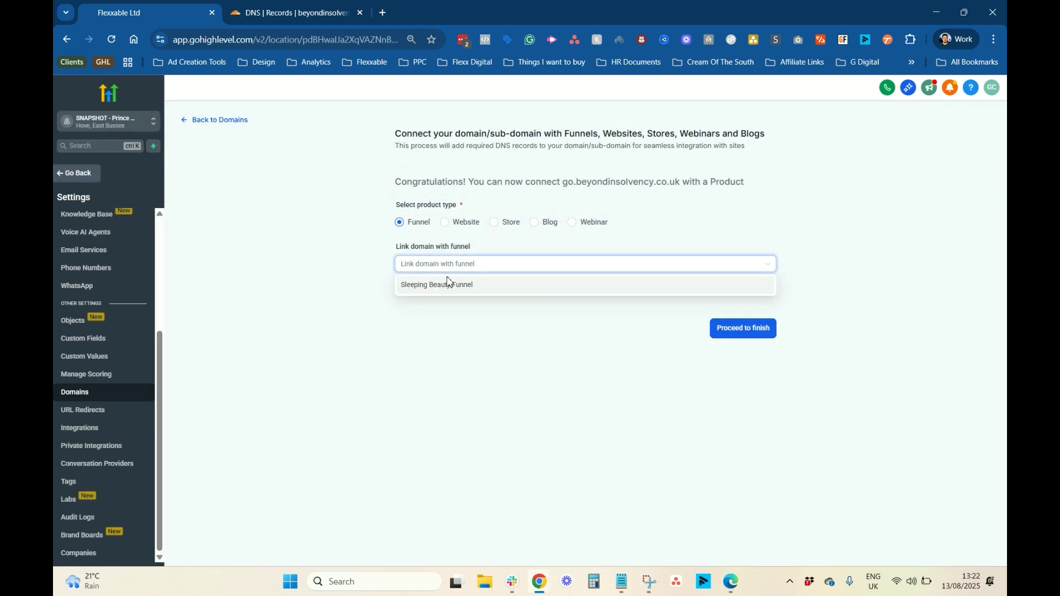
{"action": "left_click", "coordinate": [447, 285]}
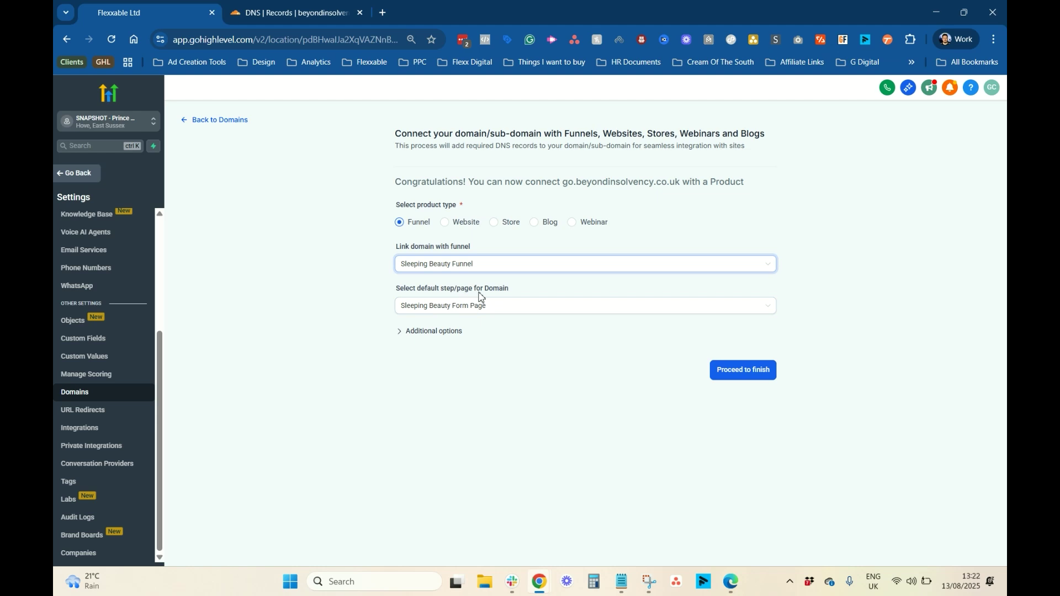
{"action": "left_click", "coordinate": [470, 305]}
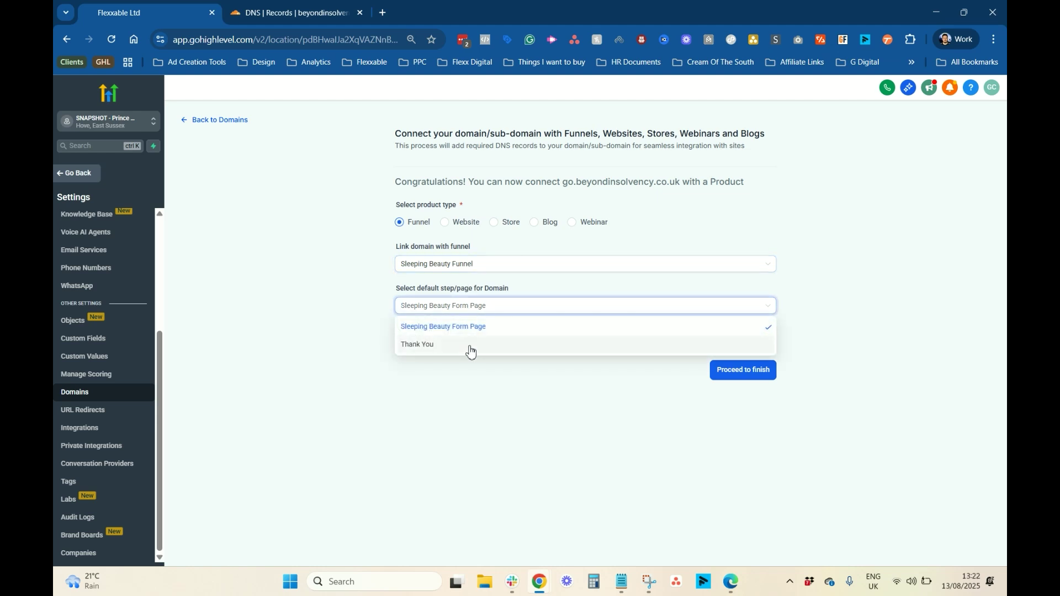
{"action": "left_click", "coordinate": [472, 328]}
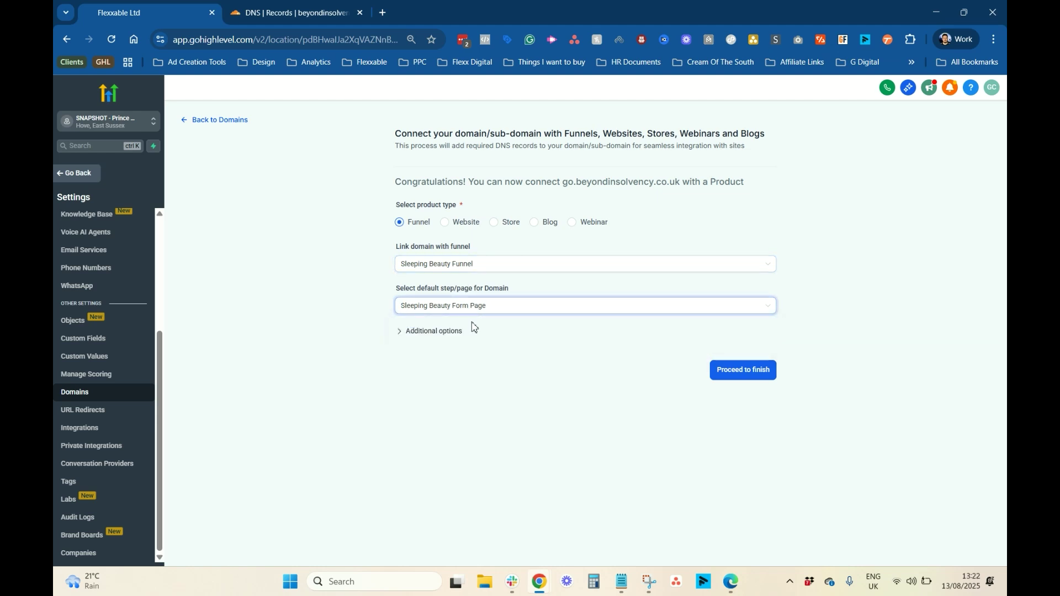
Step: Set AI agency website v3 Home as the 404 page and finish connecting the subdomain
{"action": "left_click", "coordinate": [431, 334]}
{"action": "left_click", "coordinate": [436, 375]}
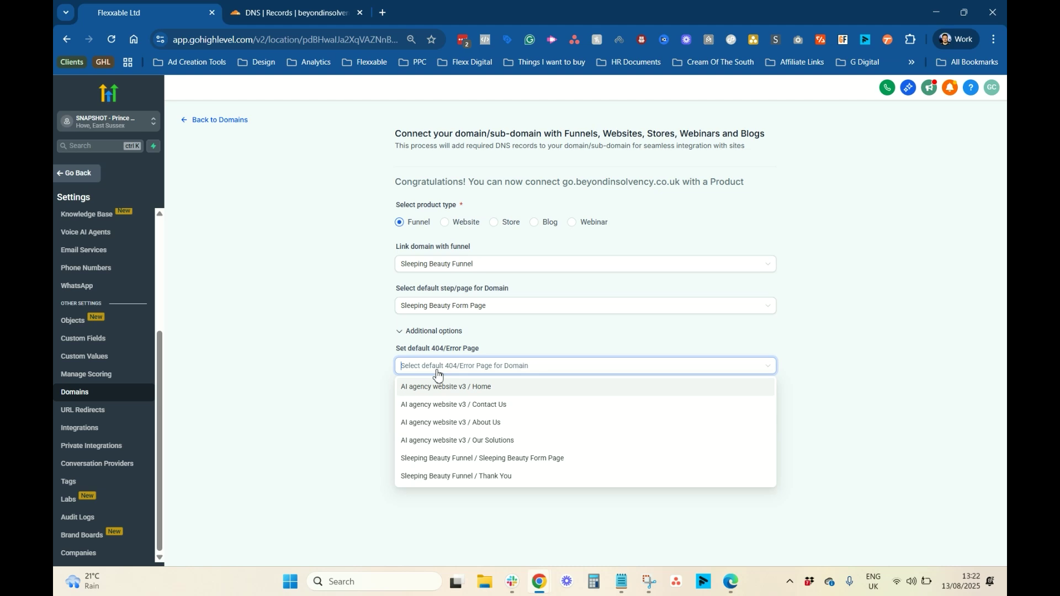
{"action": "left_click", "coordinate": [445, 390]}
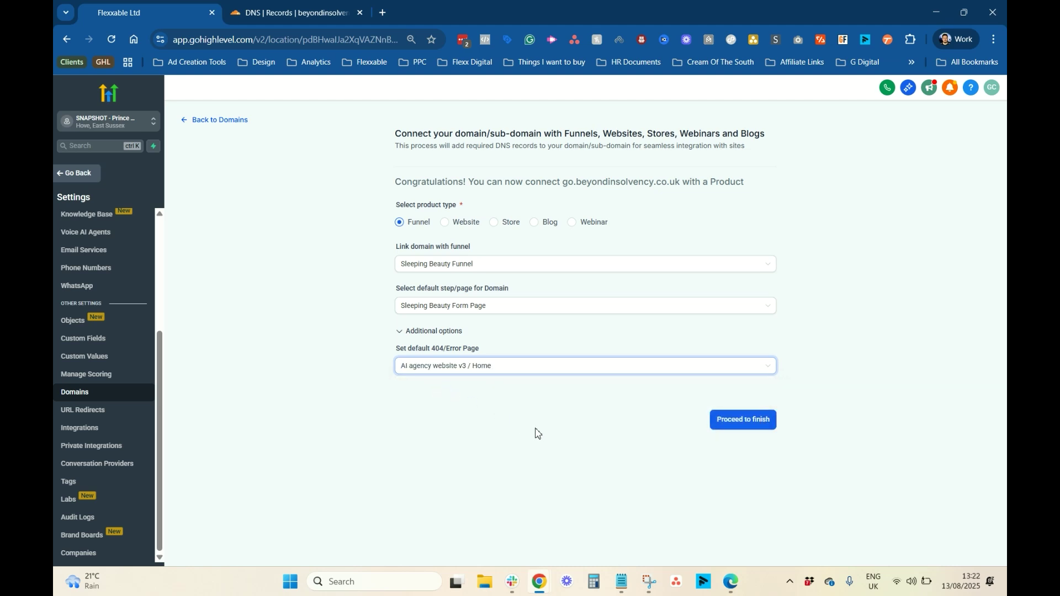
{"action": "left_click", "coordinate": [747, 421]}
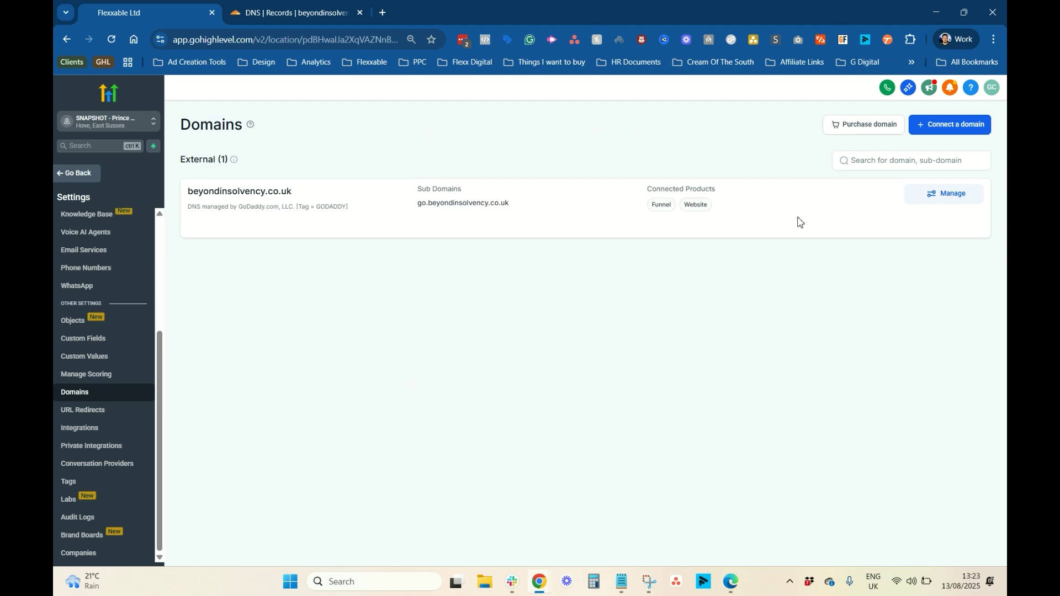
Step: Open Sleeping Beauty Funnel under Sites and select its form page URL at go.beyondinsolvency.co.uk
{"action": "left_click", "coordinate": [81, 182]}
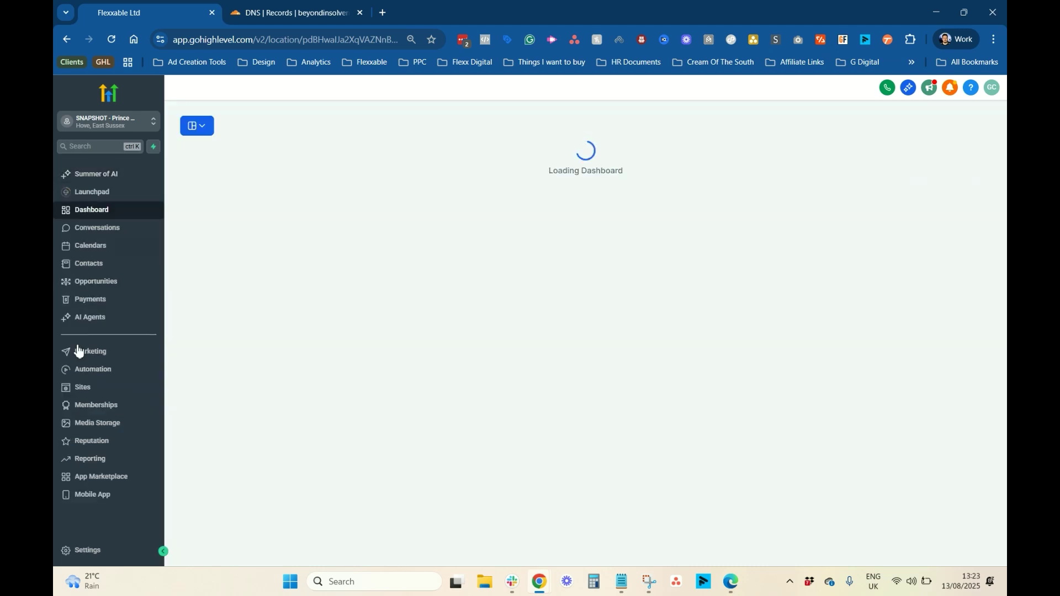
{"action": "left_click", "coordinate": [80, 389]}
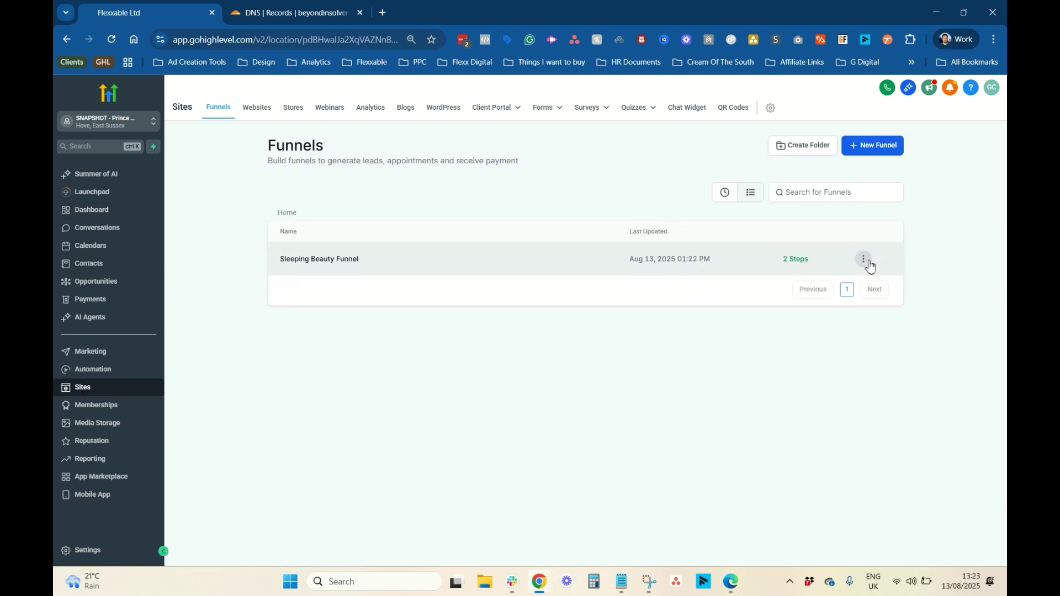
{"action": "left_click", "coordinate": [353, 267]}
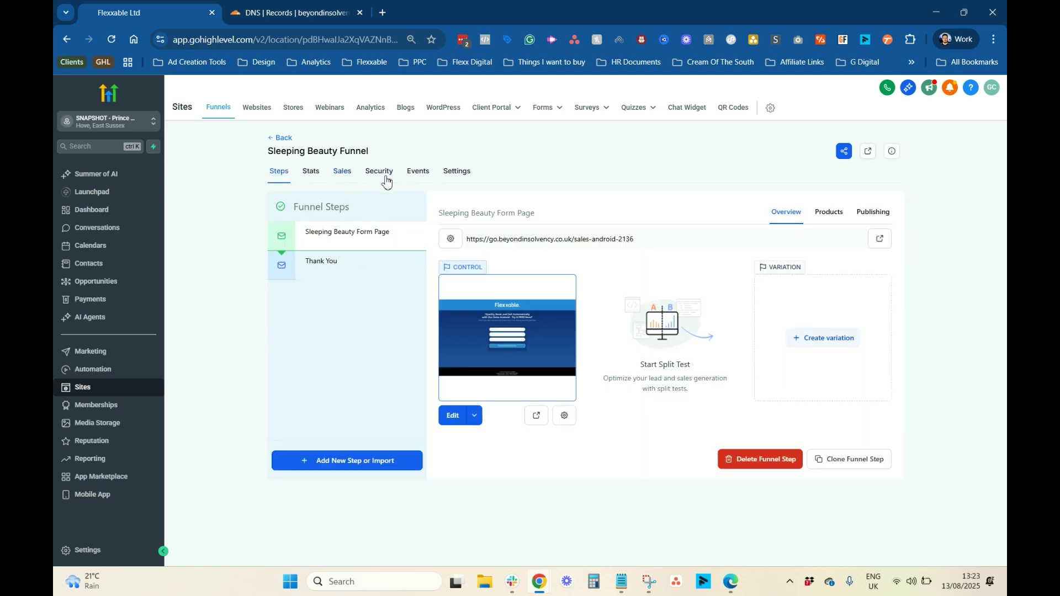
{"action": "mouse_move", "coordinate": [478, 241]}
{"action": "left_mouse_down"}
{"action": "mouse_move", "coordinate": [633, 251]}
{"action": "mouse_move", "coordinate": [454, 239]}
{"action": "left_mouse_up"}
{"action": "key", "text": "ctrl+c"}
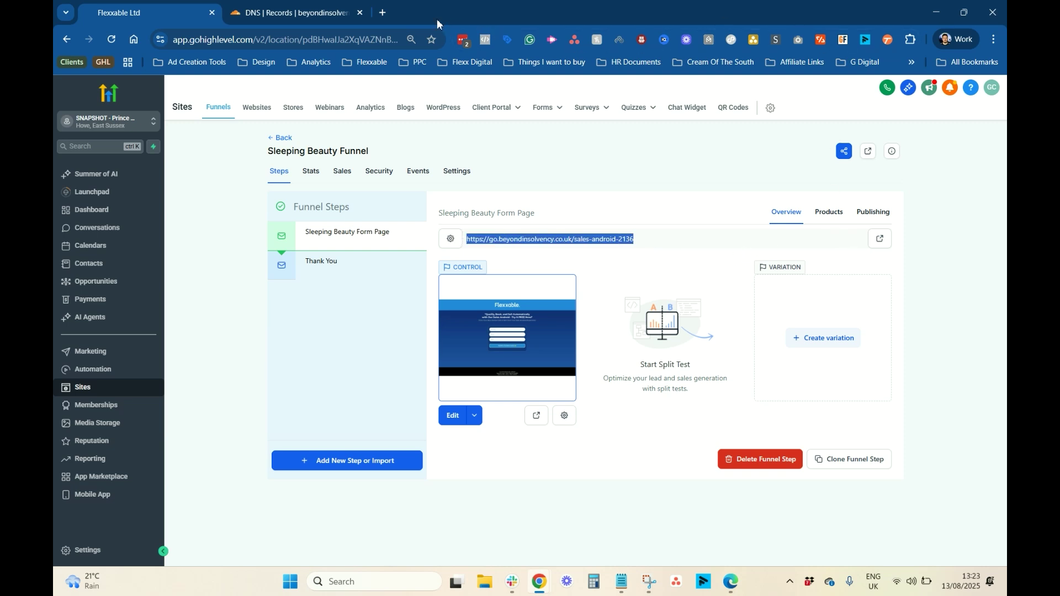
Step: Load go.beyondinsolvency.co.uk/sales-android-2136 in a new tab to confirm it works, then close it
{"action": "left_click", "coordinate": [379, 12]}
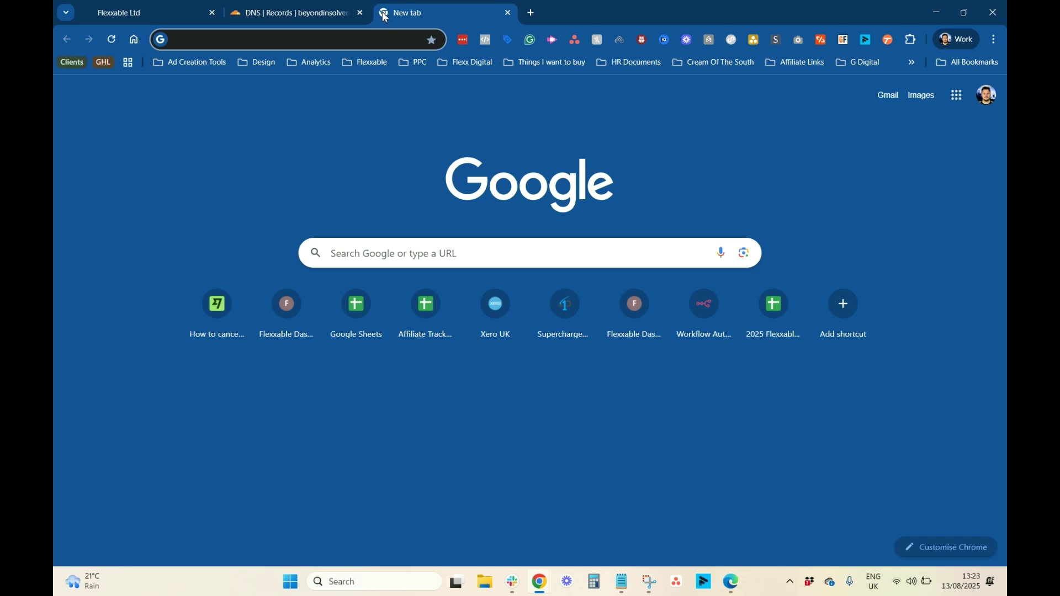
{"action": "key", "text": "ctrl+v"}
{"action": "key", "text": "Return"}
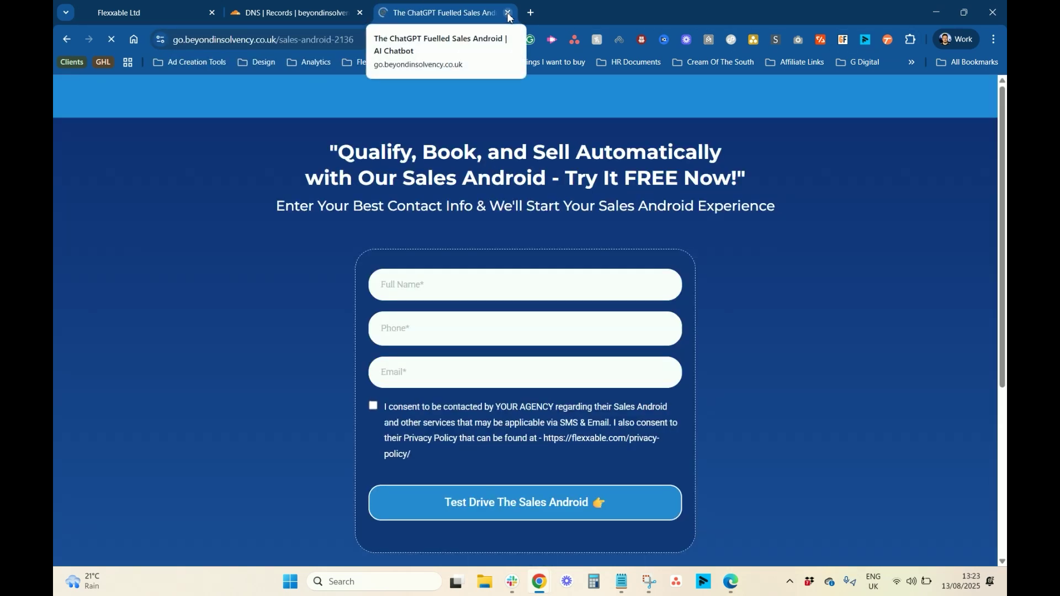
{"action": "left_click", "coordinate": [507, 13]}
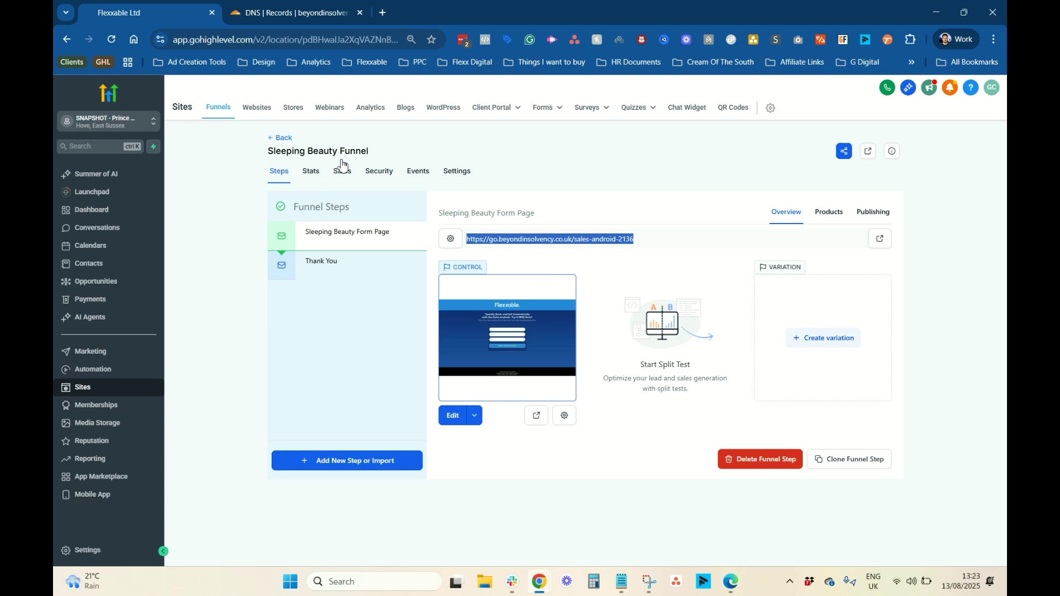
Step: Confirm AI agency website v3's settings show domain go.beyondinsolvency.co.uk with path /saas, then return to Funnels
{"action": "left_click", "coordinate": [256, 106]}
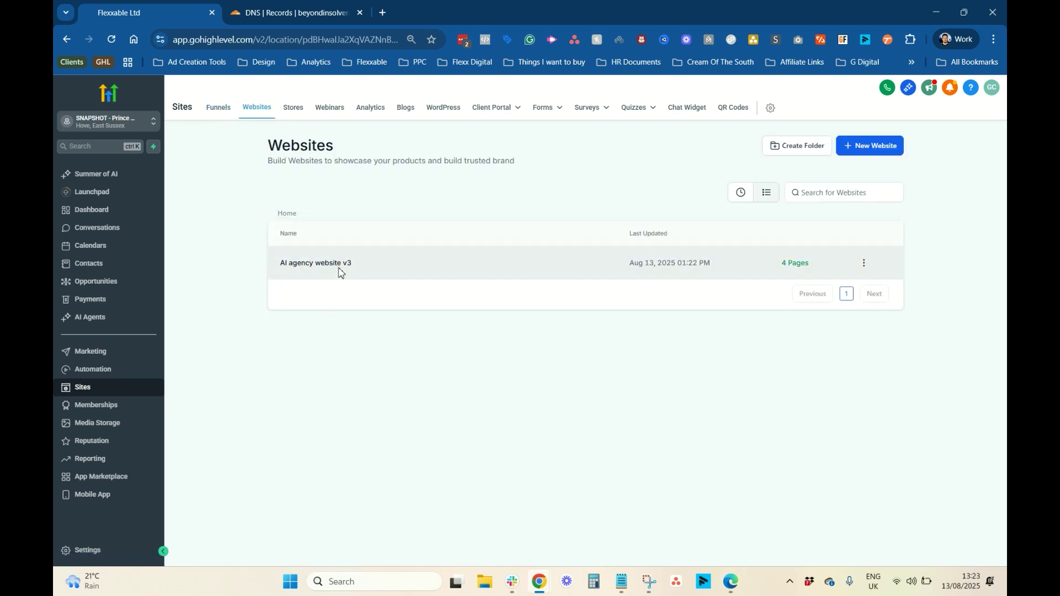
{"action": "left_click", "coordinate": [338, 266]}
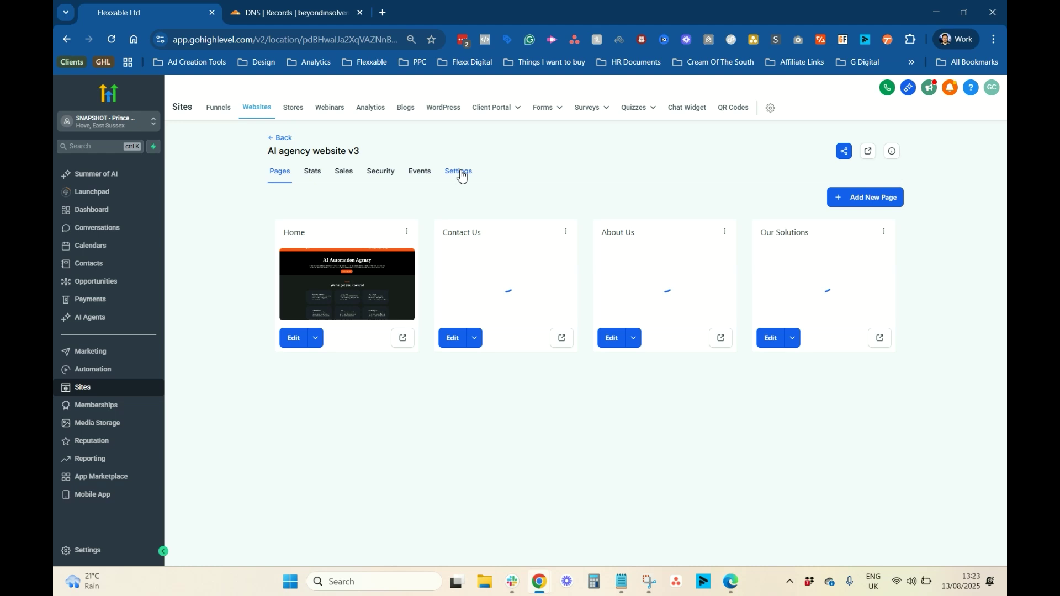
{"action": "left_click", "coordinate": [459, 171]}
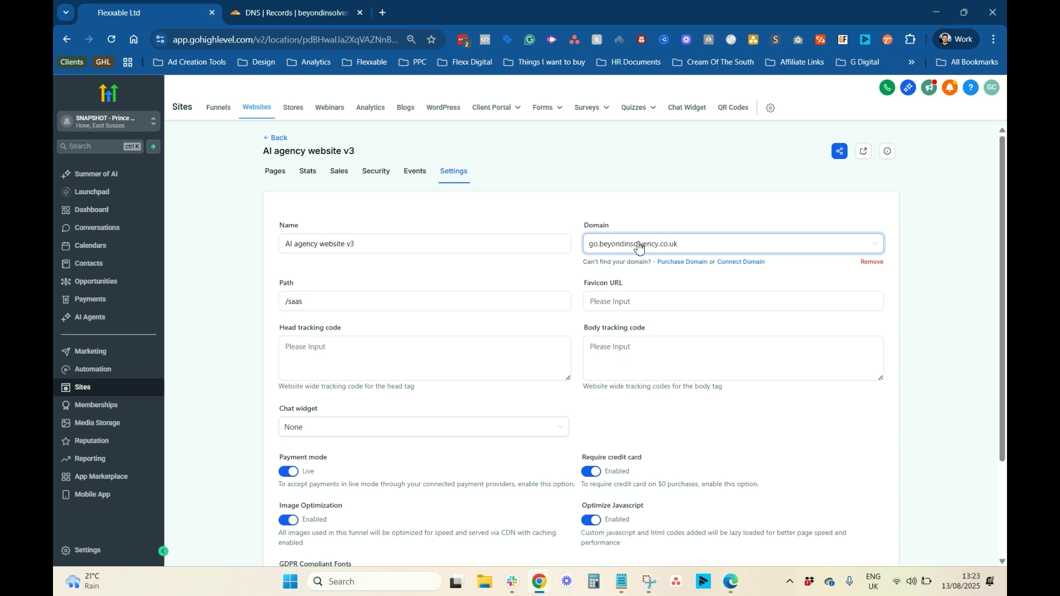
{"action": "left_click", "coordinate": [277, 172]}
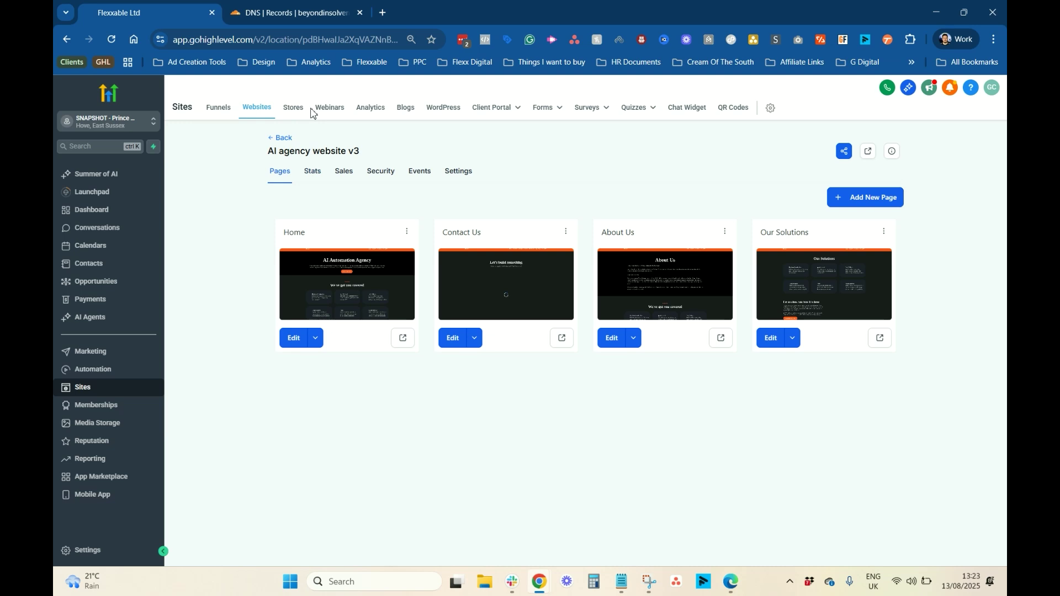
{"action": "left_click", "coordinate": [217, 107]}
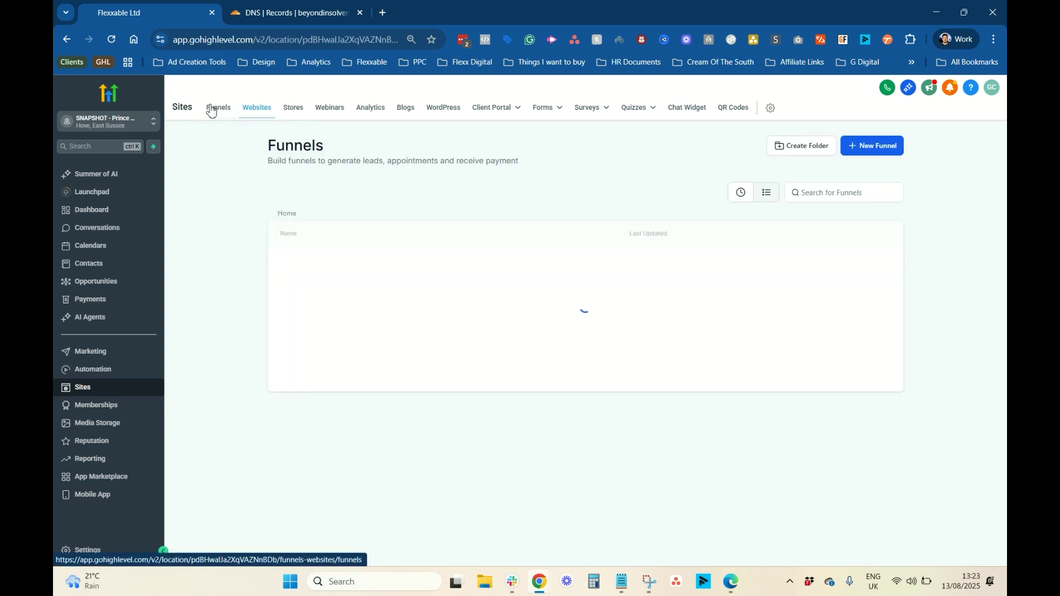